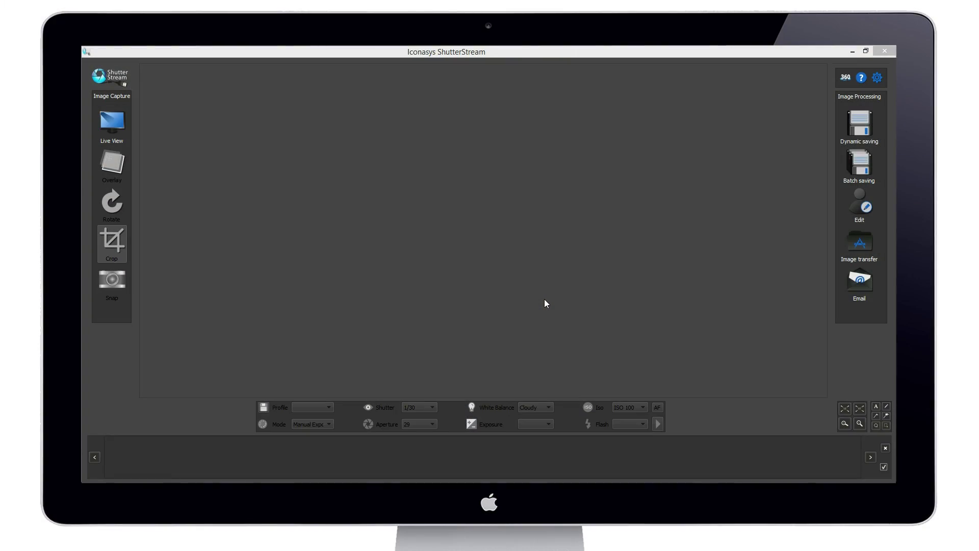
- Start the live camera feed and set the shutter speed to 1/10 (1/3)
{"action": "left_click", "coordinate": [118, 127]}
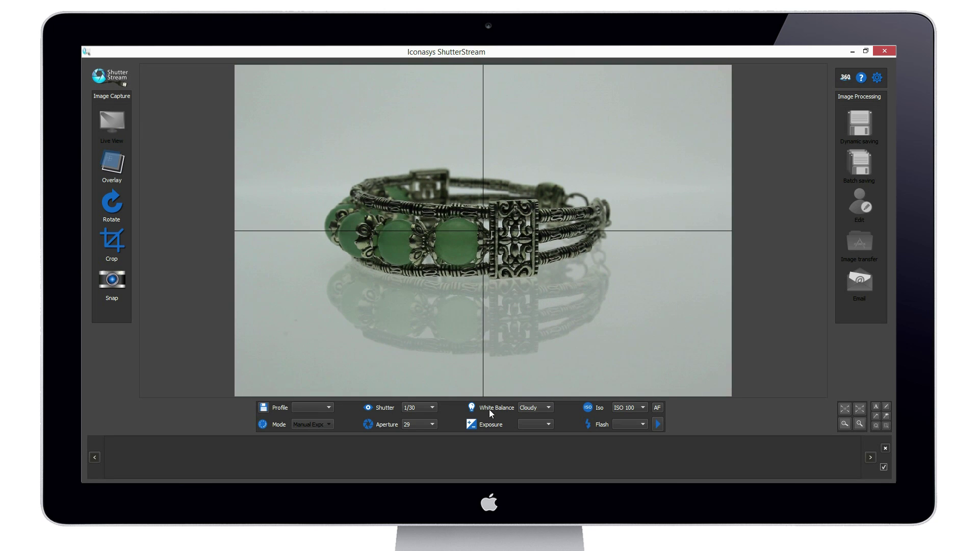
{"action": "left_click", "coordinate": [433, 409]}
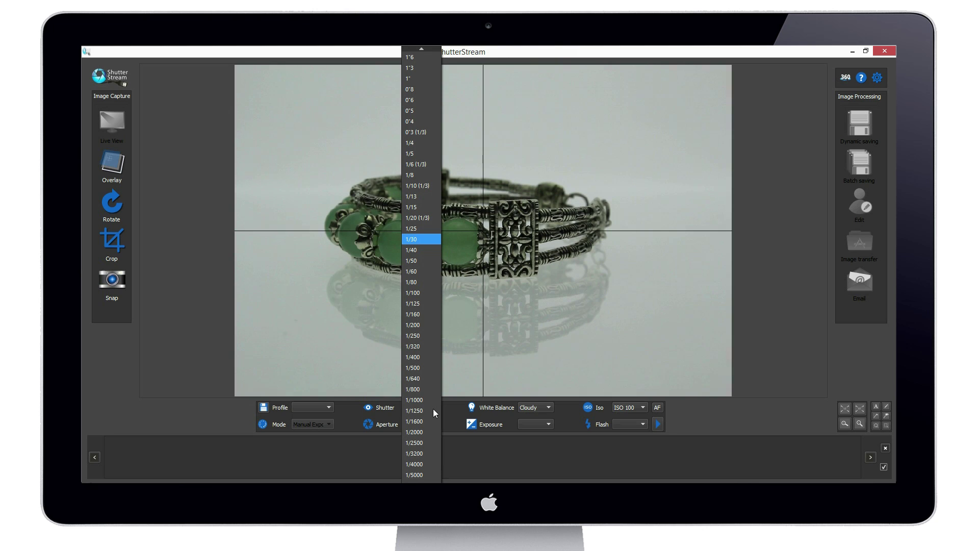
{"action": "left_click", "coordinate": [414, 199]}
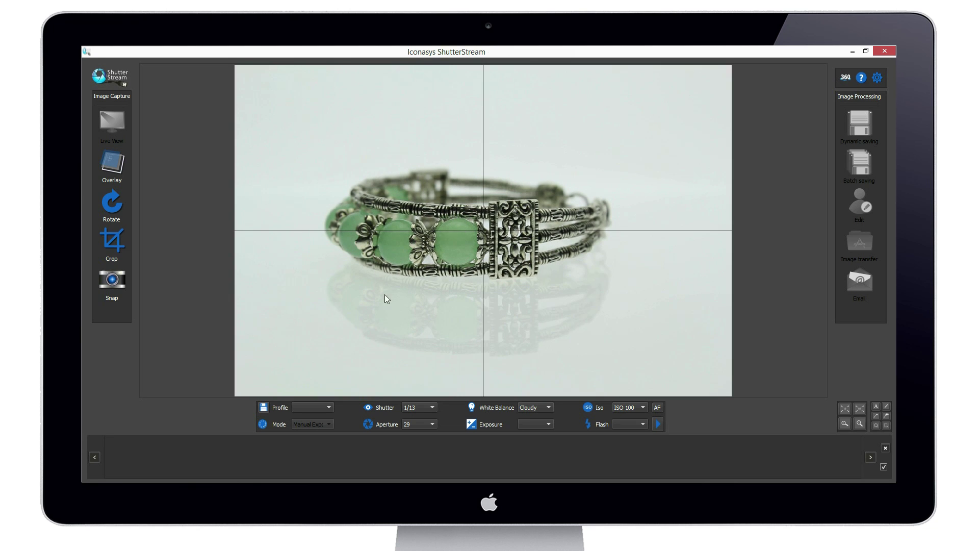
{"action": "left_click", "coordinate": [427, 403]}
{"action": "left_click", "coordinate": [421, 200]}
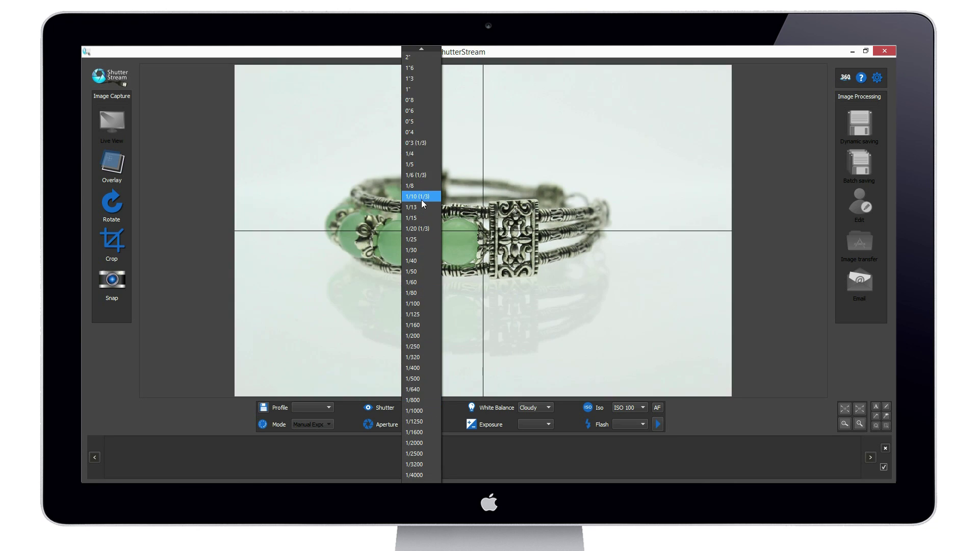
- Switch to manual focus, magnify the view to sharpen the clasp with Near/Far, then zoom out
{"action": "left_click", "coordinate": [658, 407]}
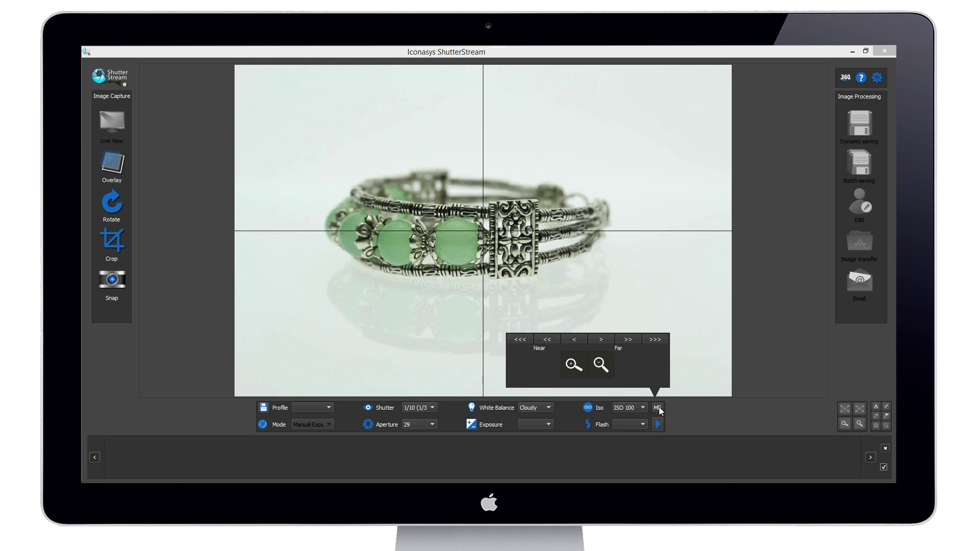
{"action": "left_click", "coordinate": [571, 366]}
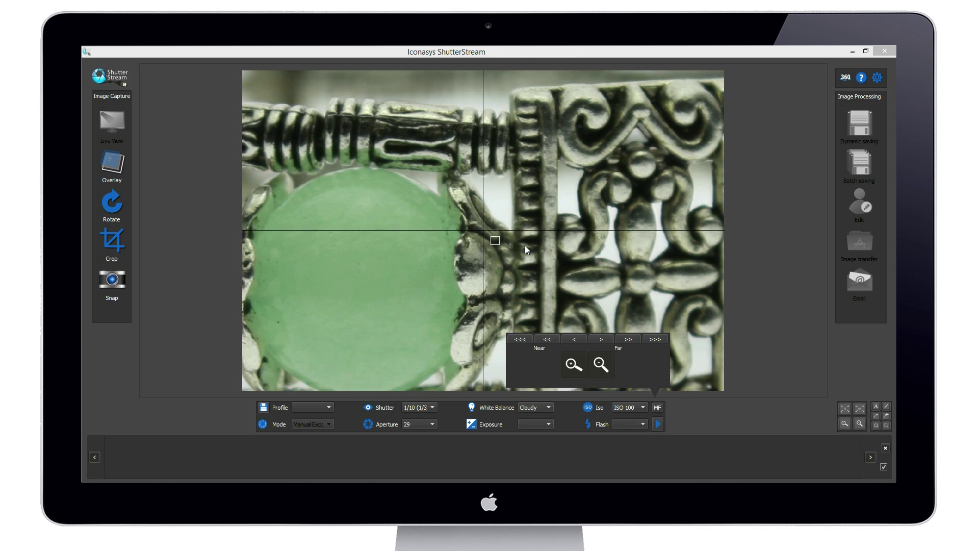
{"action": "left_click", "coordinate": [547, 338]}
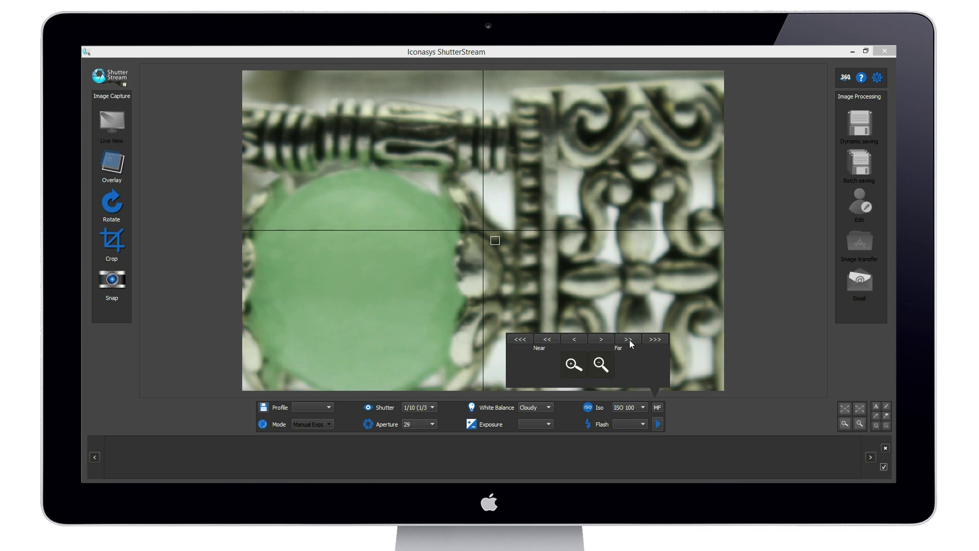
{"action": "left_click", "coordinate": [629, 340]}
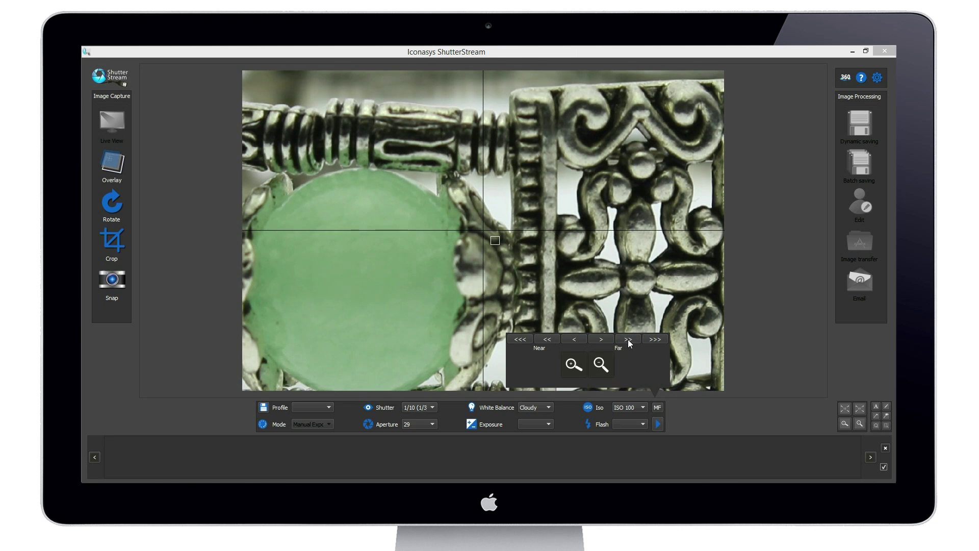
{"action": "left_click", "coordinate": [604, 365]}
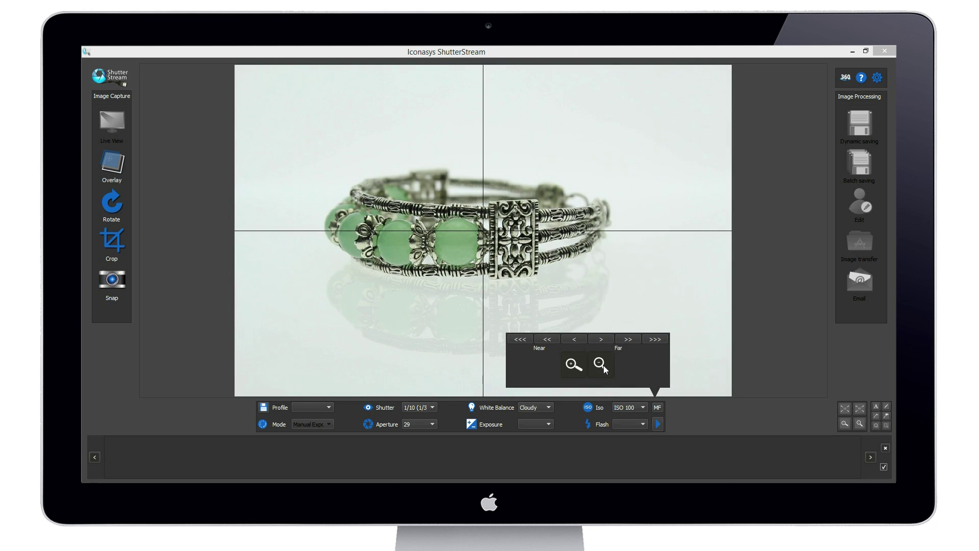
{"action": "left_click", "coordinate": [111, 240]}
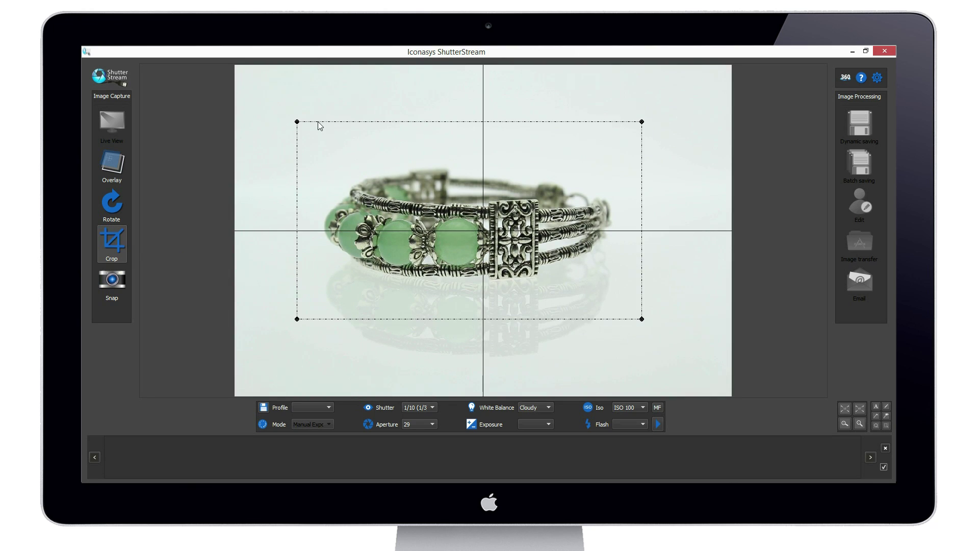
- Resize and reposition the crop rectangle tightly around the bracelet, then capture the first shot
{"action": "mouse_move", "coordinate": [296, 122]}
{"action": "left_mouse_down"}
{"action": "mouse_move", "coordinate": [497, 274]}
{"action": "mouse_move", "coordinate": [304, 145]}
{"action": "mouse_move", "coordinate": [301, 133]}
{"action": "left_mouse_up"}
{"action": "left_click_drag", "start_coordinate": [383, 192], "coordinate": [376, 168]}
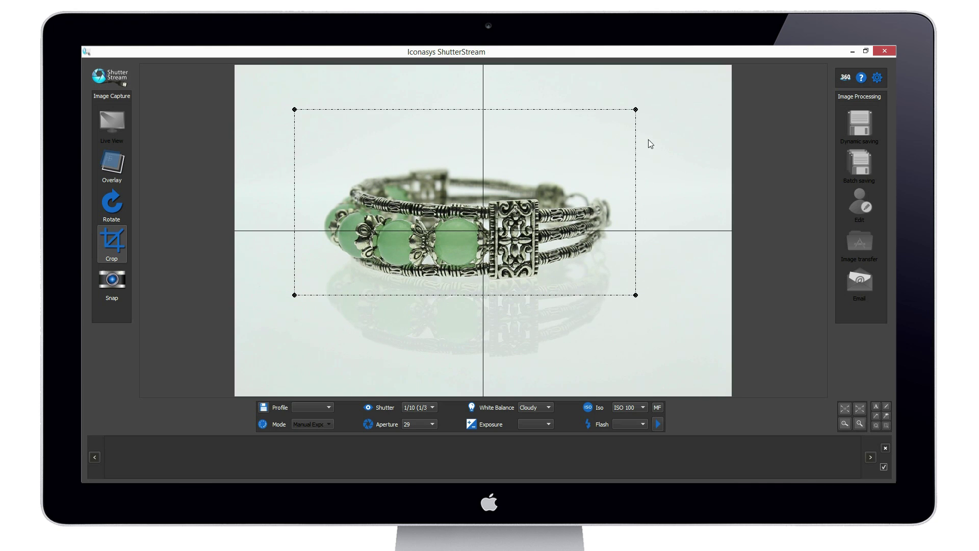
{"action": "left_click_drag", "start_coordinate": [637, 111], "coordinate": [607, 124]}
{"action": "left_click_drag", "start_coordinate": [526, 198], "coordinate": [540, 194]}
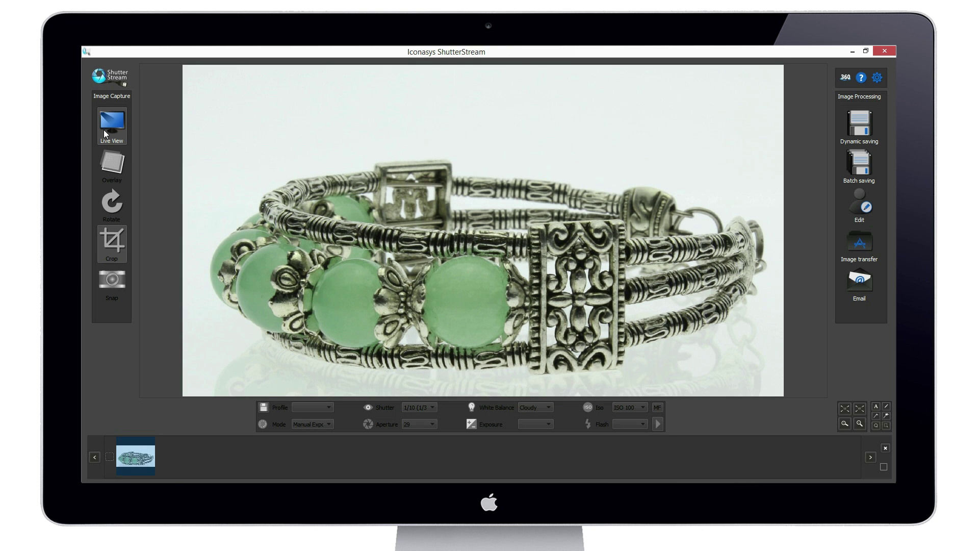
{"action": "left_click", "coordinate": [103, 130]}
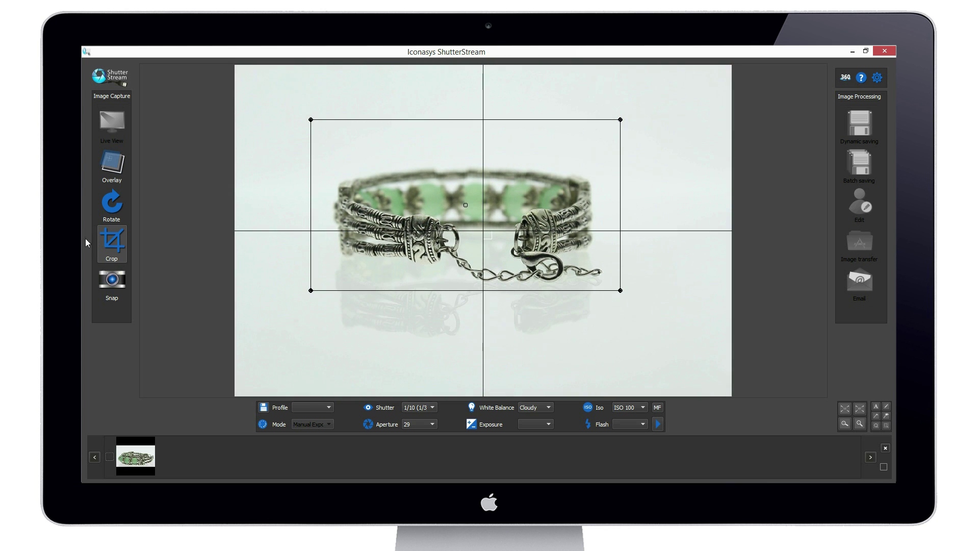
- Capture the second, third and fourth bracelet photos, returning to live view between shots
{"action": "left_click", "coordinate": [108, 281]}
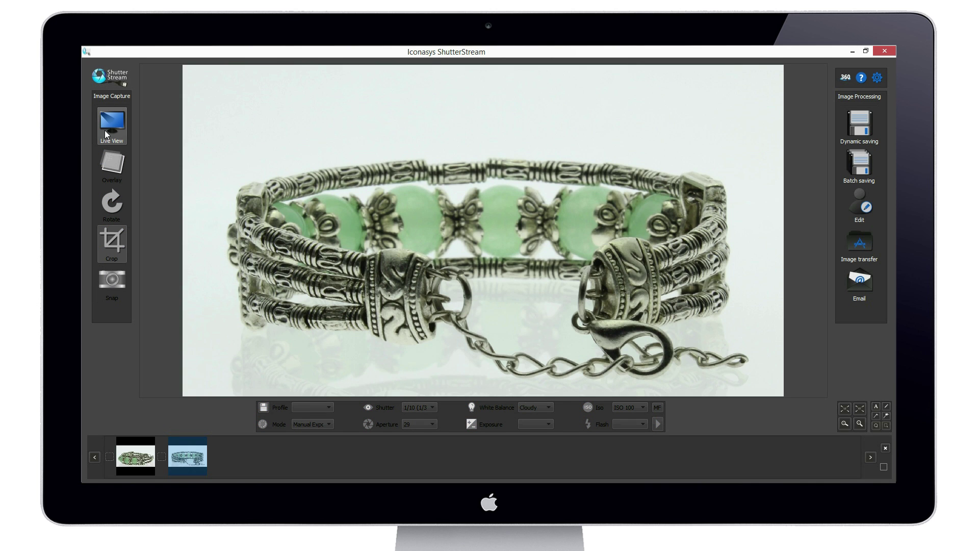
{"action": "left_click", "coordinate": [105, 131]}
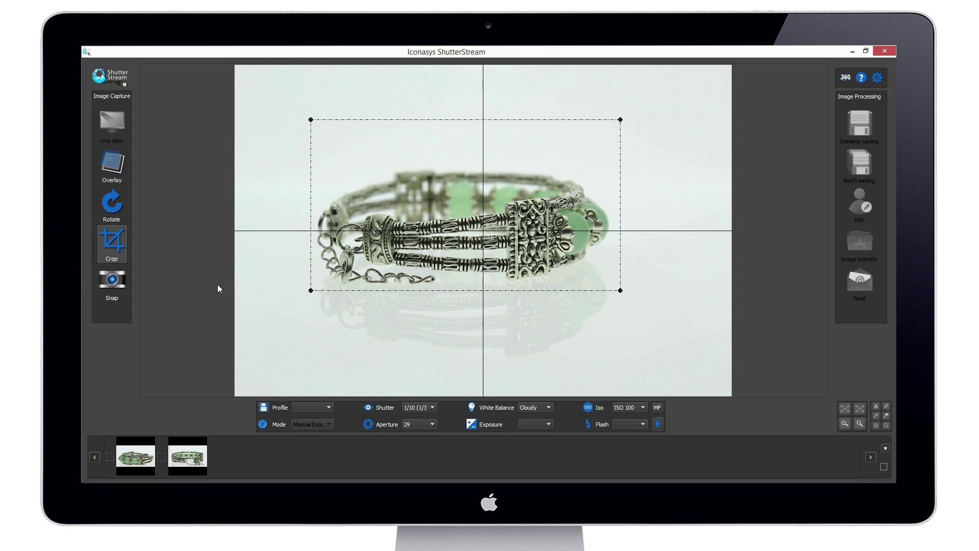
{"action": "left_click", "coordinate": [108, 281]}
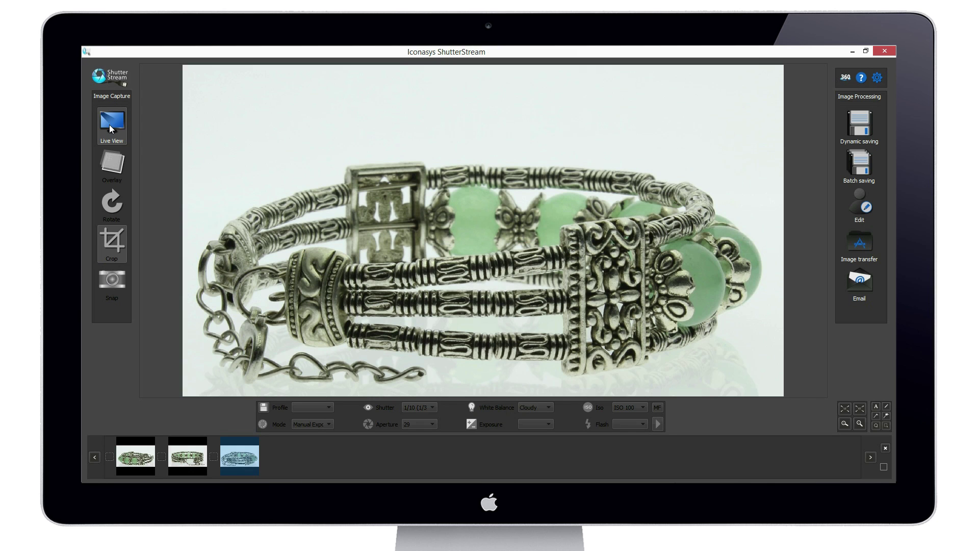
{"action": "left_click", "coordinate": [110, 124]}
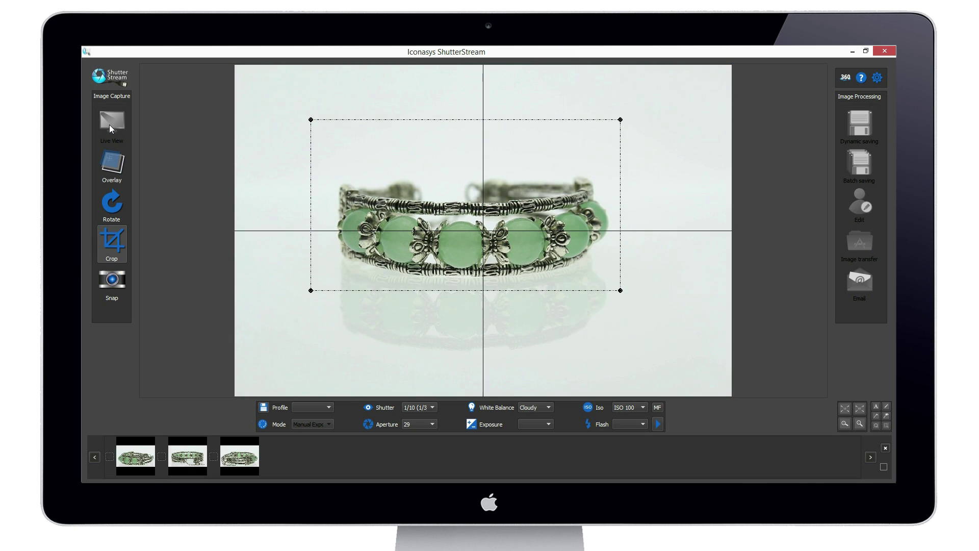
{"action": "left_click", "coordinate": [118, 281]}
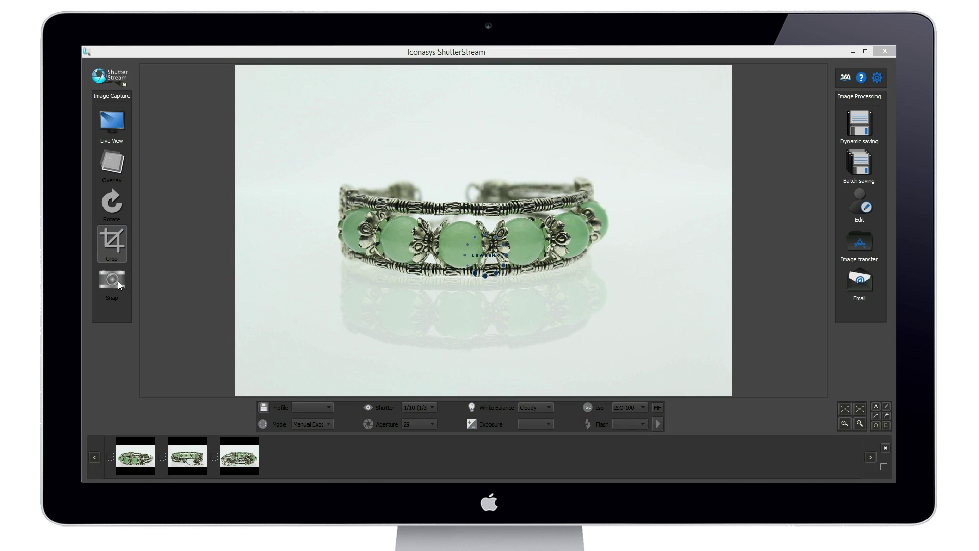
- Review each of the four captured photos in the filmstrip
{"action": "left_click", "coordinate": [141, 455]}
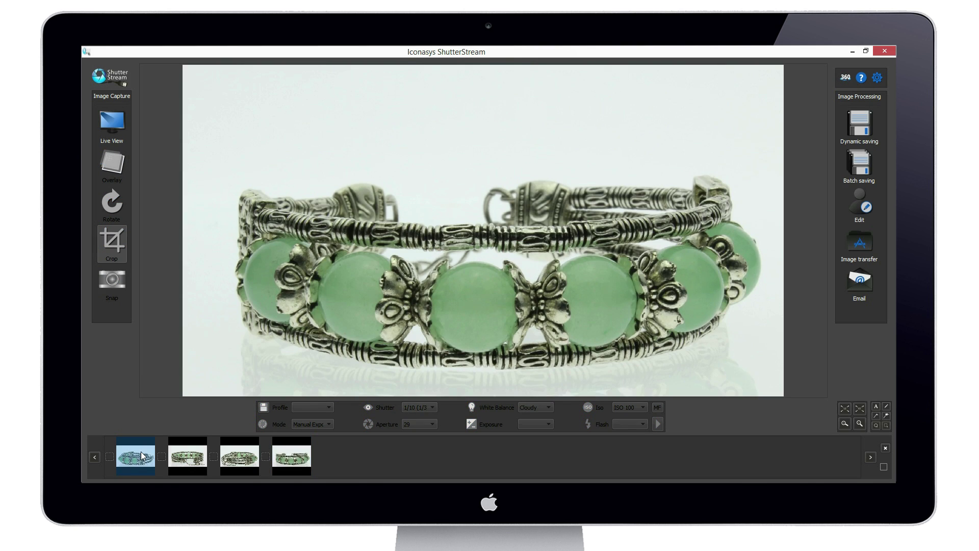
{"action": "left_click", "coordinate": [183, 462]}
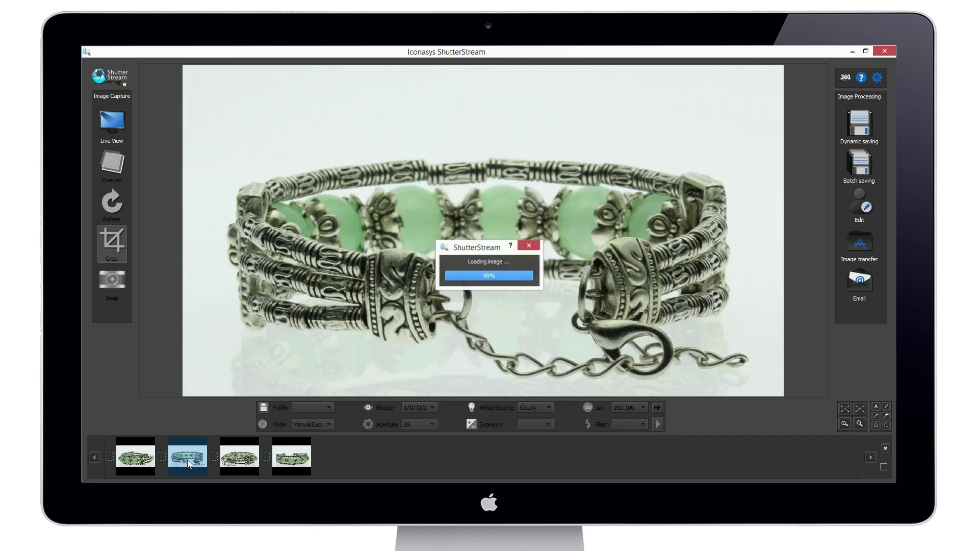
{"action": "left_click", "coordinate": [244, 463]}
{"action": "left_click", "coordinate": [294, 461]}
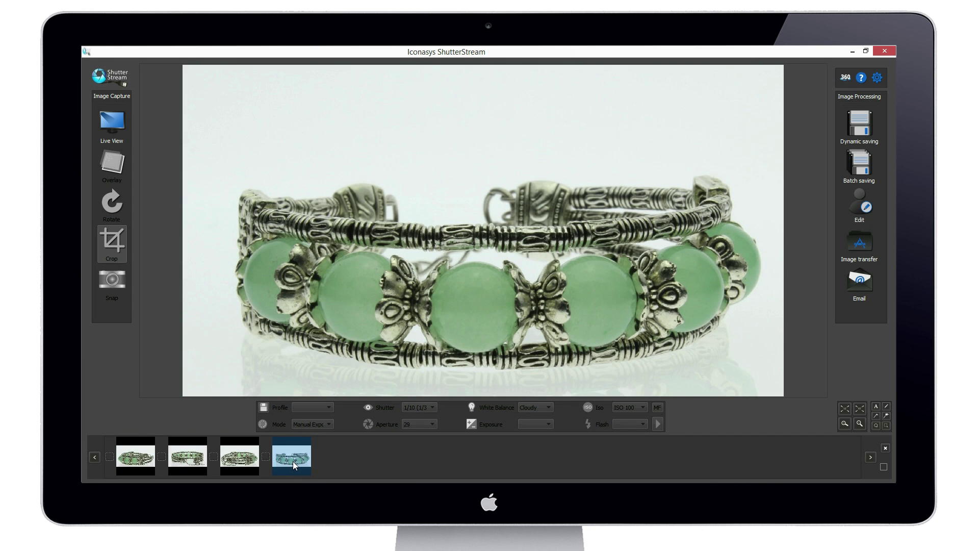
- Snap a blank shot of the empty white backdrop and open it in the editor
{"action": "left_click", "coordinate": [114, 126]}
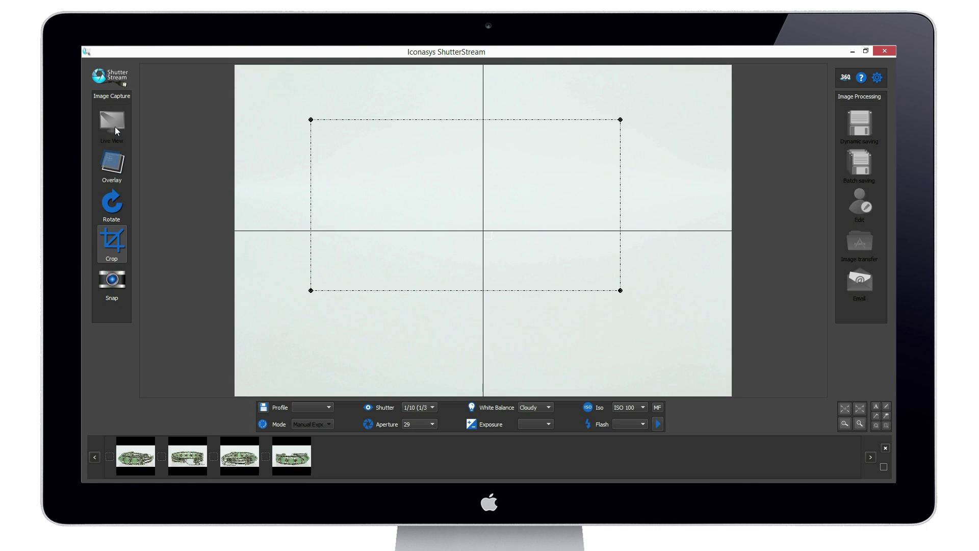
{"action": "left_click", "coordinate": [115, 283]}
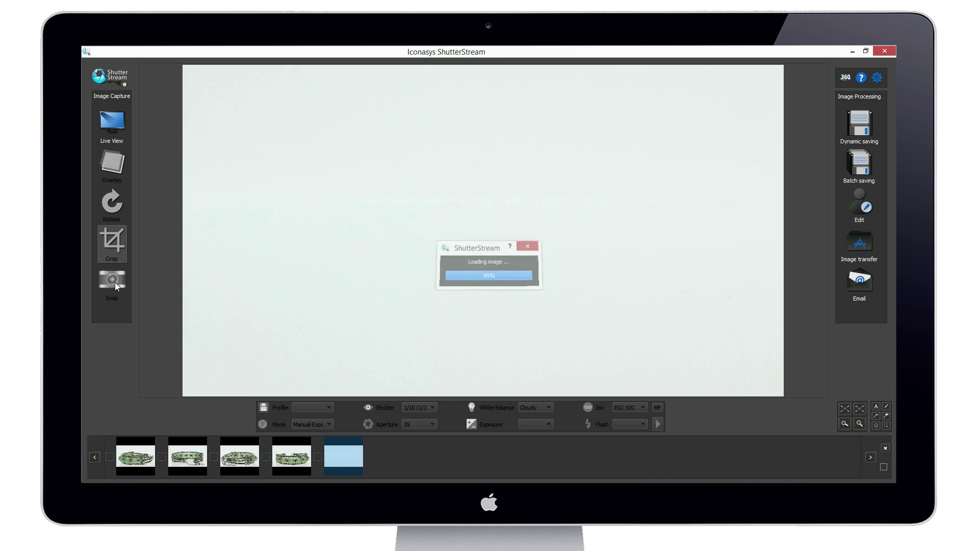
{"action": "left_click", "coordinate": [317, 456]}
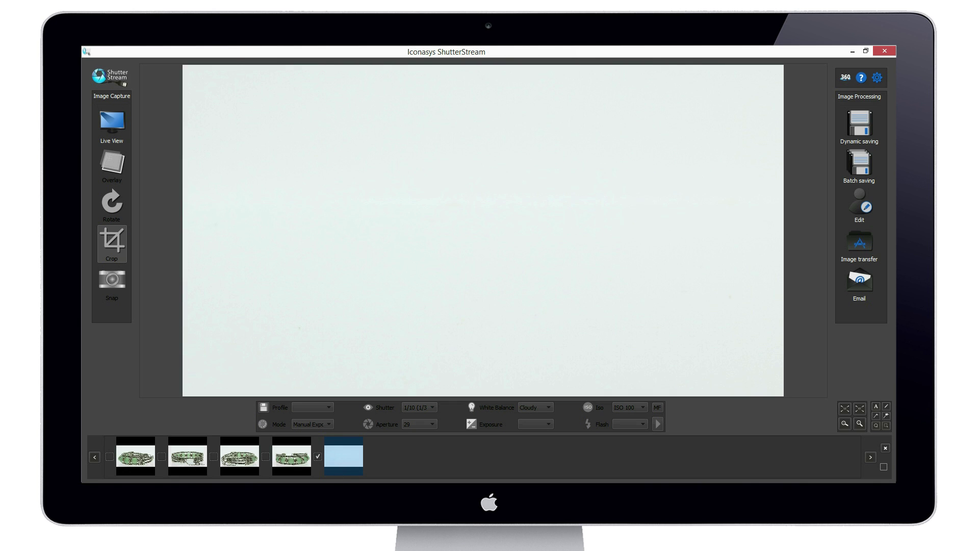
{"action": "left_click", "coordinate": [867, 201]}
- Add the empty backdrop shot to the backgrounds gallery as the background image, then close the editor
{"action": "left_click", "coordinate": [742, 77]}
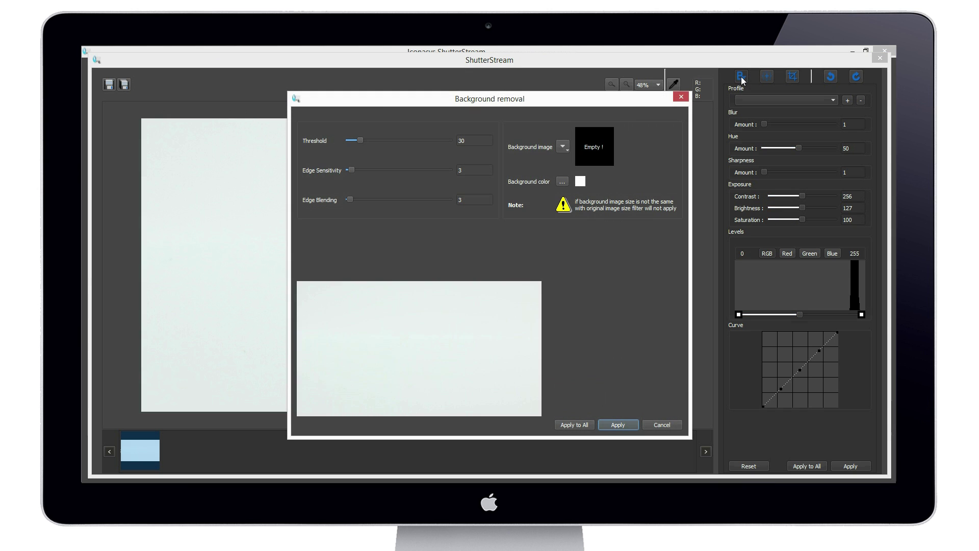
{"action": "left_click", "coordinate": [563, 146]}
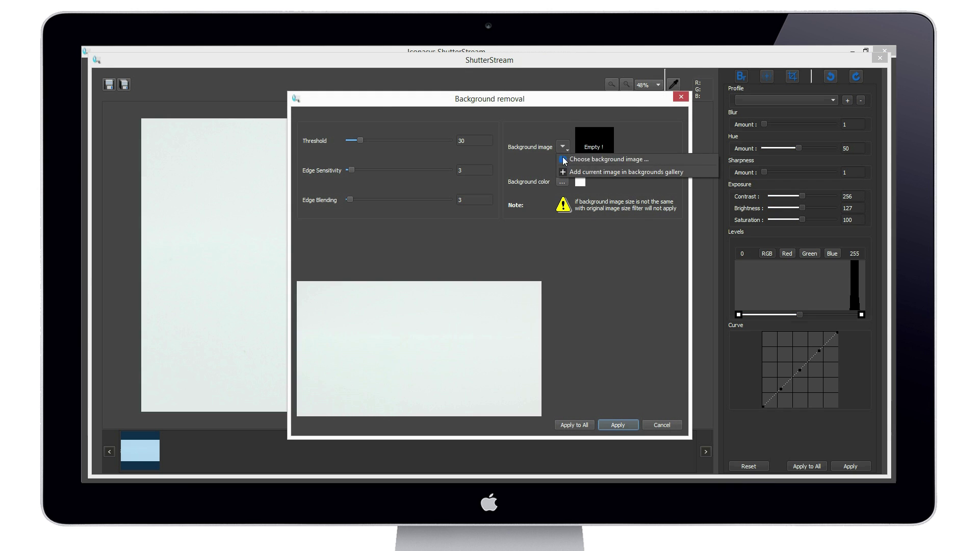
{"action": "left_click", "coordinate": [599, 171]}
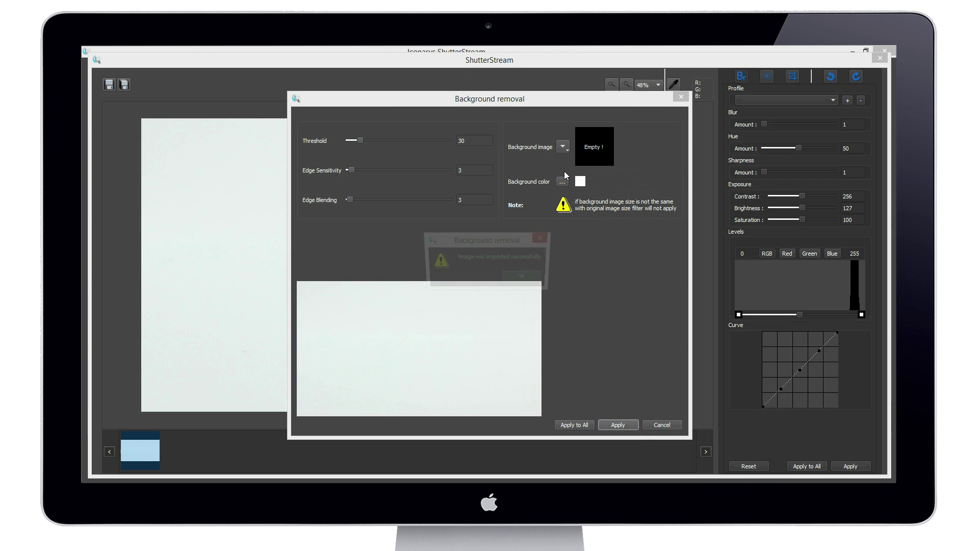
{"action": "left_click", "coordinate": [523, 277]}
{"action": "left_click", "coordinate": [680, 97]}
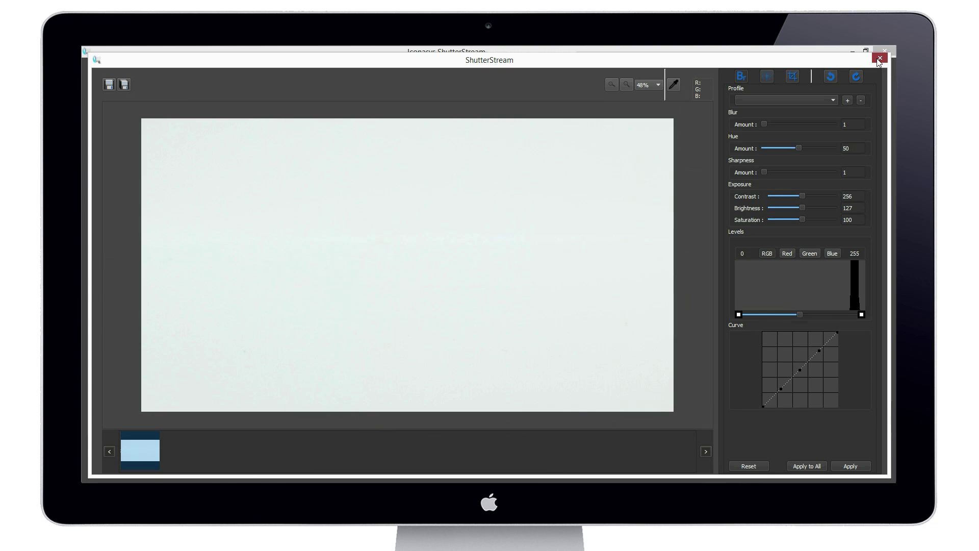
{"action": "left_click", "coordinate": [879, 58]}
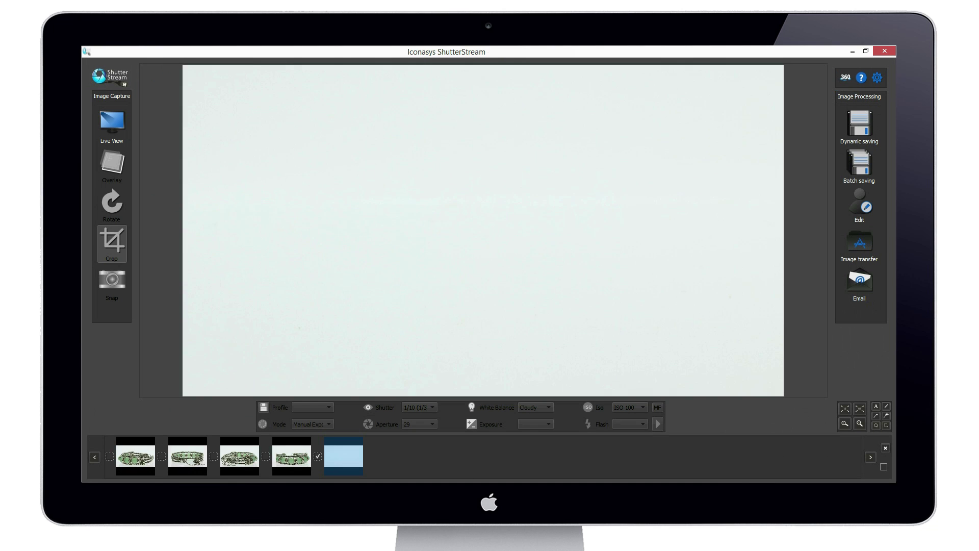
{"action": "left_click", "coordinate": [317, 457]}
- Open the first bracelet photo's Background removal, set threshold to 33, and apply it to all photos
{"action": "left_click", "coordinate": [108, 457]}
{"action": "left_click", "coordinate": [855, 196]}
{"action": "left_click", "coordinate": [741, 76]}
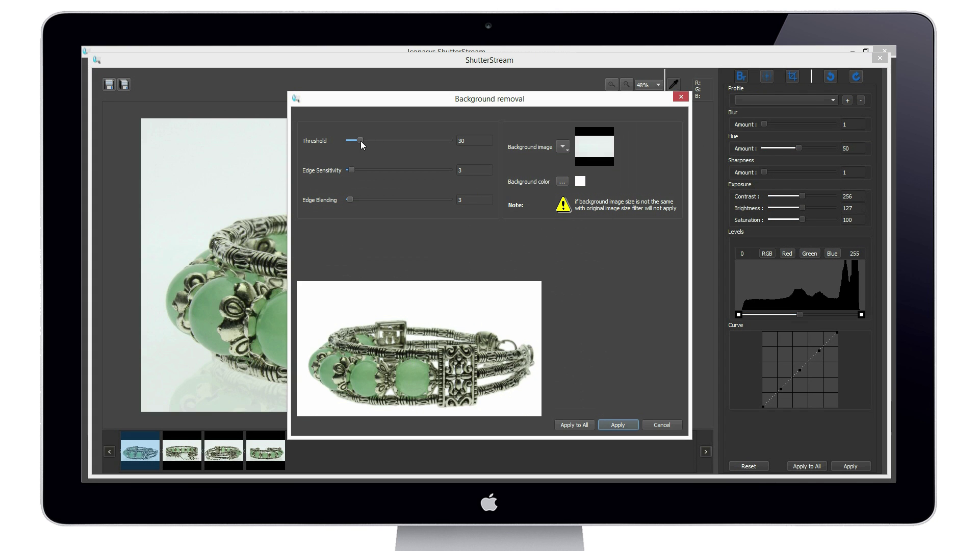
{"action": "left_click_drag", "start_coordinate": [357, 139], "coordinate": [339, 140]}
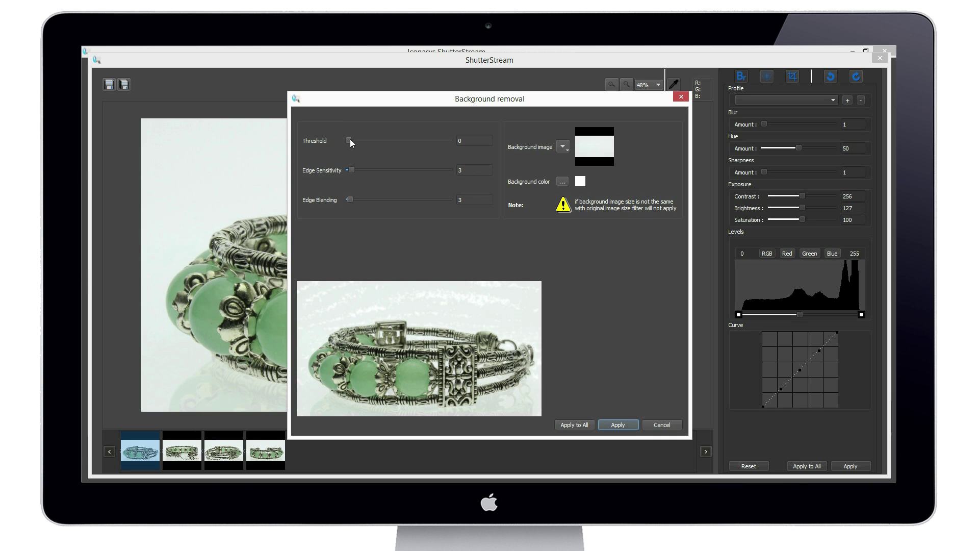
{"action": "mouse_move", "coordinate": [350, 141]}
{"action": "left_mouse_down"}
{"action": "mouse_move", "coordinate": [363, 143]}
{"action": "mouse_move", "coordinate": [343, 143]}
{"action": "mouse_move", "coordinate": [409, 146]}
{"action": "mouse_move", "coordinate": [359, 150]}
{"action": "mouse_move", "coordinate": [367, 148]}
{"action": "left_mouse_up"}
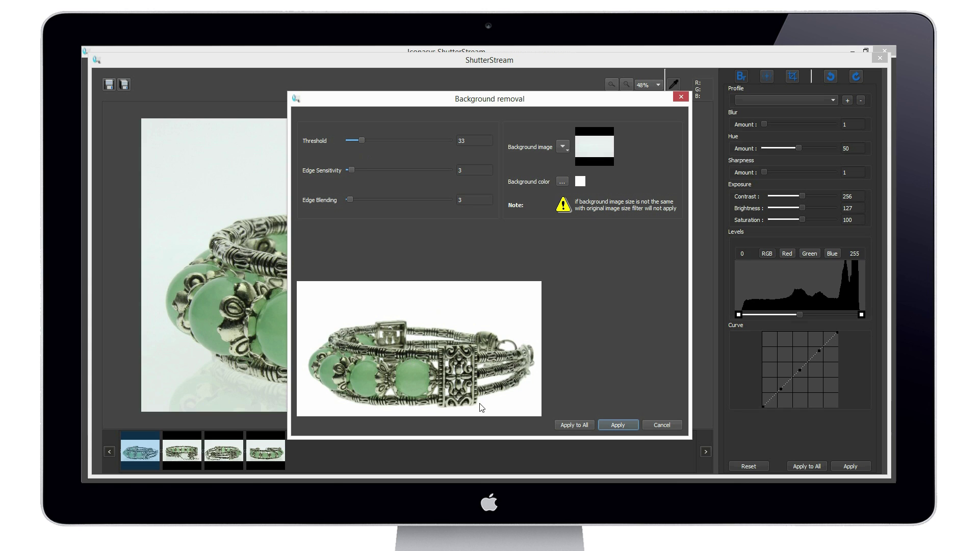
{"action": "left_click", "coordinate": [571, 425]}
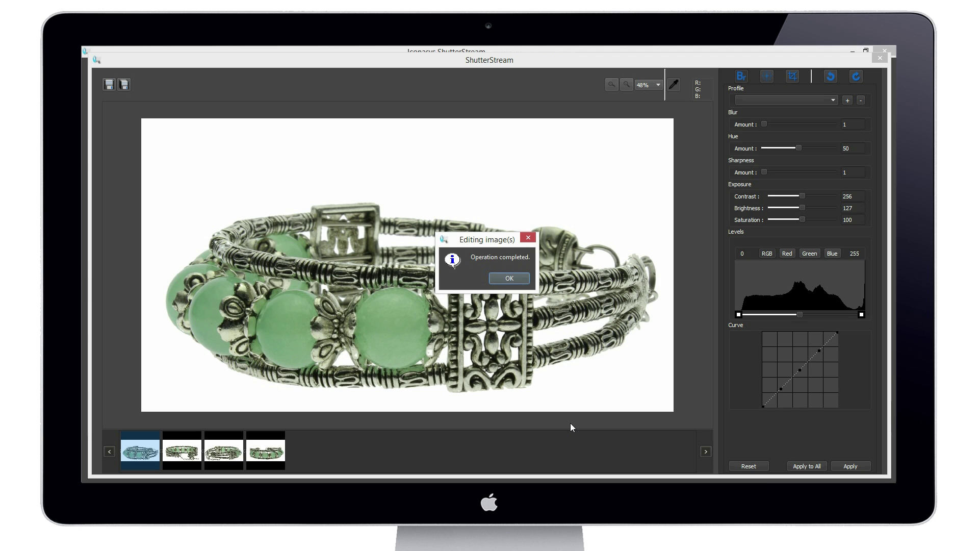
- Zoom the cleaned bracelet to 100% and pan across its cutout edges
{"action": "left_click", "coordinate": [509, 278]}
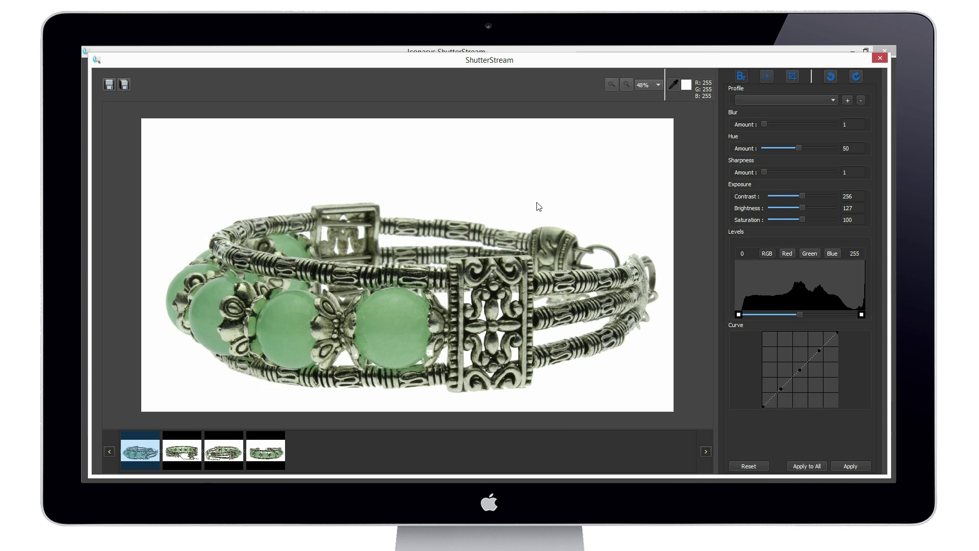
{"action": "left_click", "coordinate": [646, 86]}
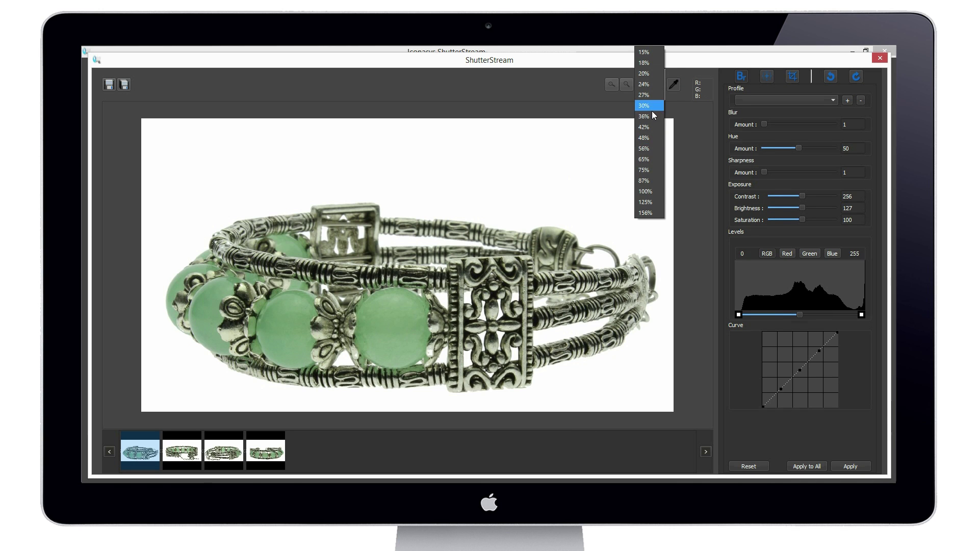
{"action": "left_click", "coordinate": [643, 191]}
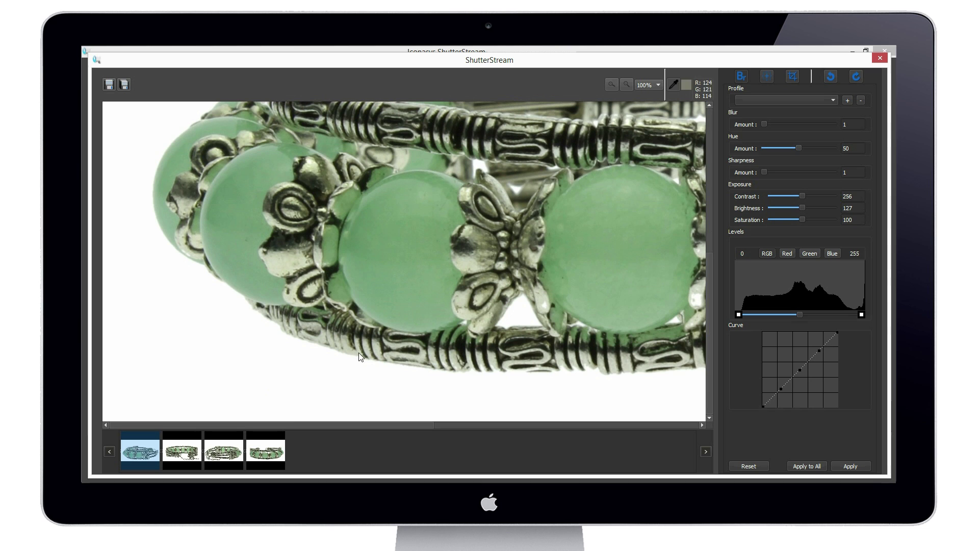
{"action": "left_click_drag", "start_coordinate": [307, 426], "coordinate": [470, 424]}
- Review the second, third and fourth cleaned bracelet photos
{"action": "left_click", "coordinate": [192, 458]}
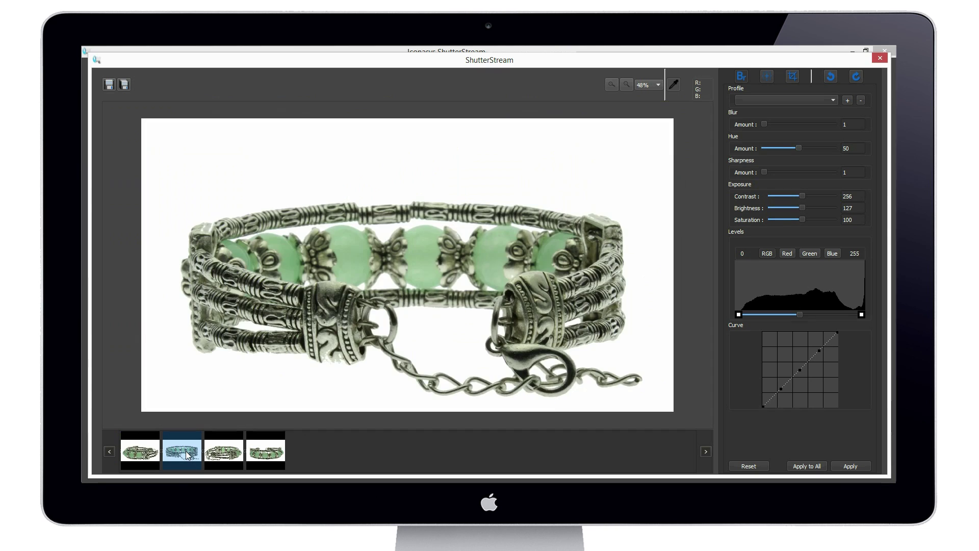
{"action": "left_click", "coordinate": [223, 455]}
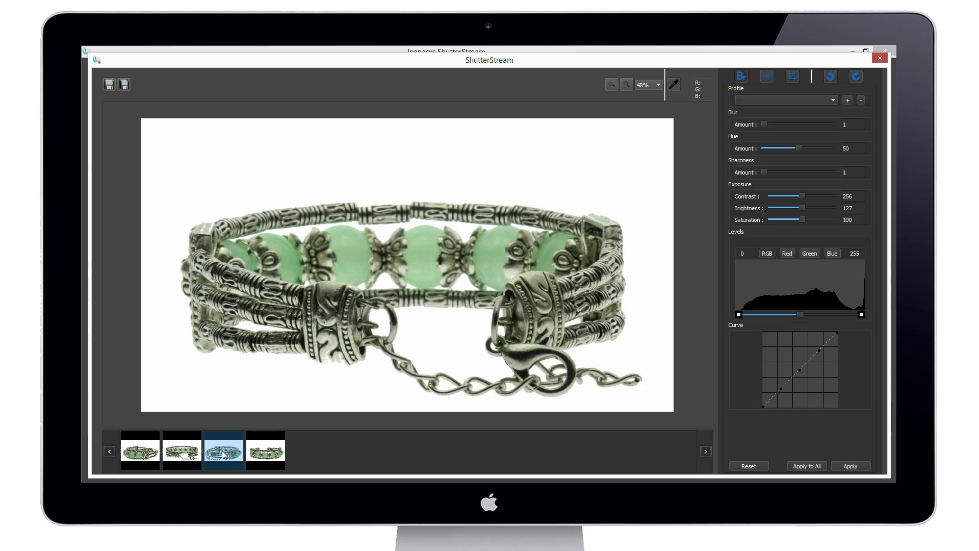
{"action": "left_click", "coordinate": [261, 455]}
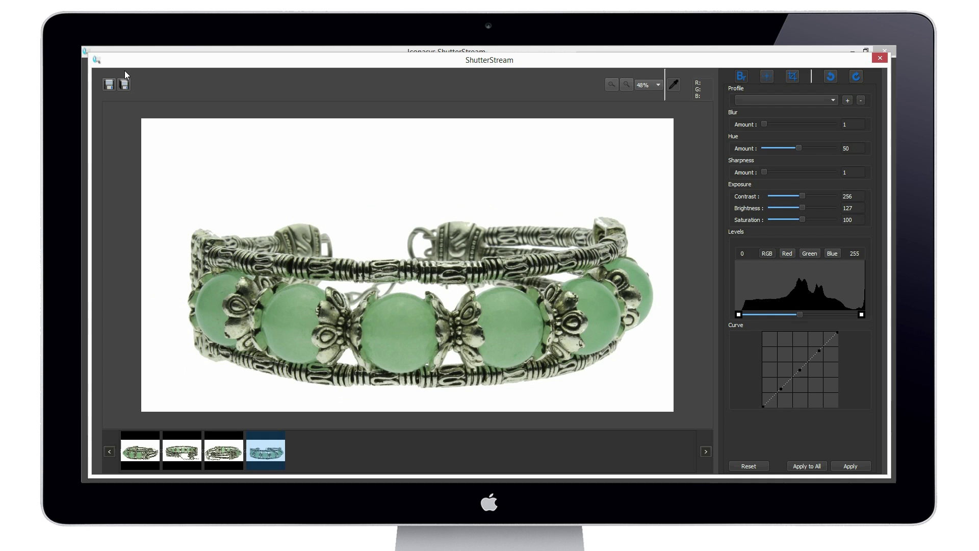
- Batch-save the photos named 'Product-Name', resized to 1000 px width, overwriting the existing folder
{"action": "left_click", "coordinate": [123, 87]}
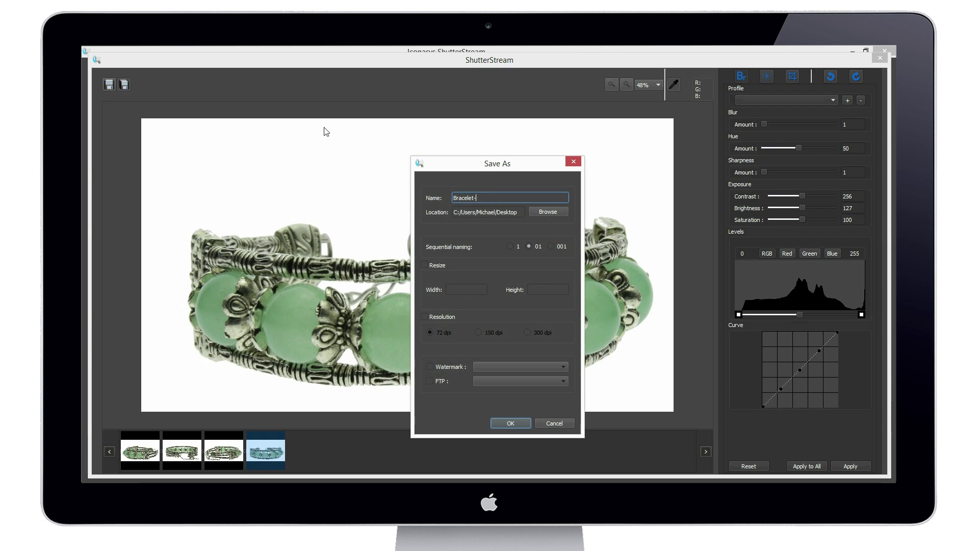
{"action": "triple_click", "coordinate": [483, 197]}
{"action": "type", "text": "Product-Name"}
{"action": "left_click", "coordinate": [425, 264]}
{"action": "left_click", "coordinate": [455, 288]}
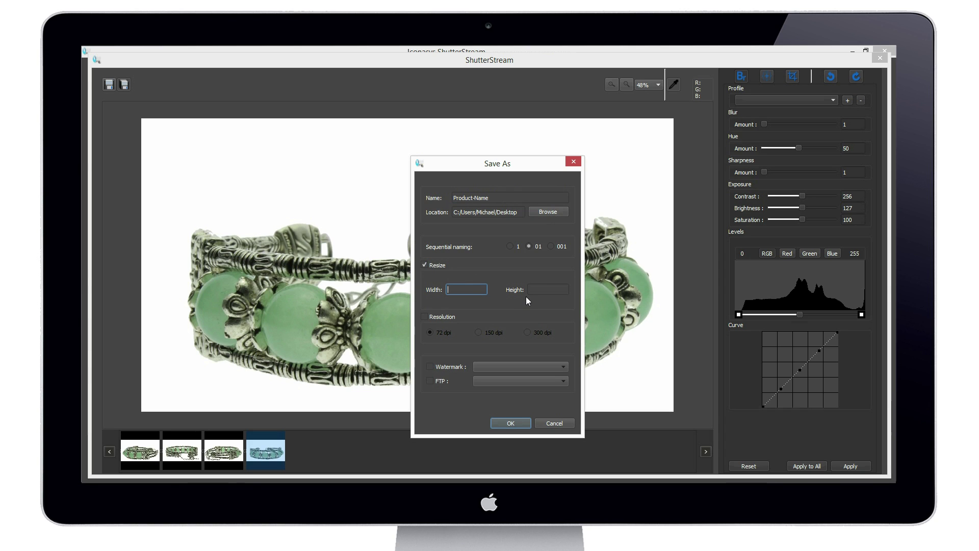
{"action": "type", "text": "1000"}
{"action": "left_click", "coordinate": [524, 424]}
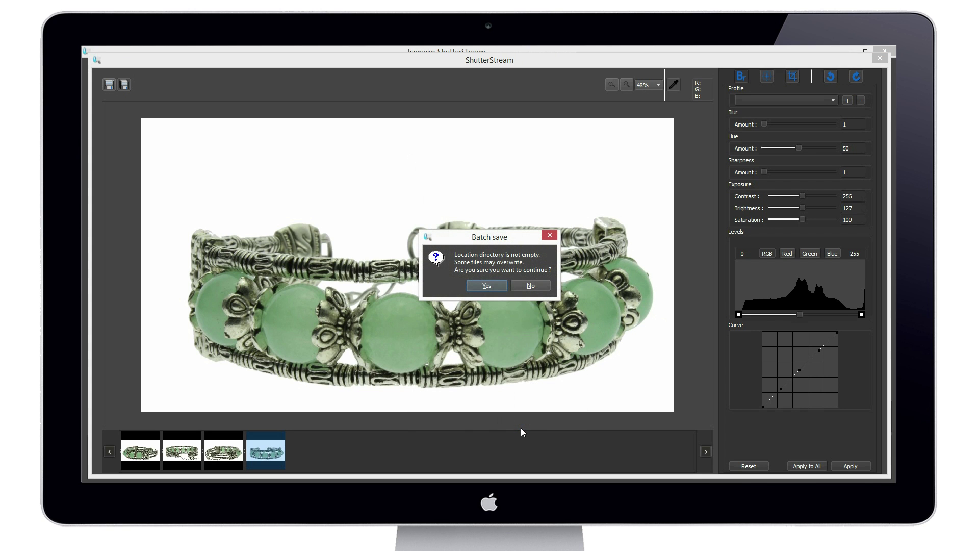
{"action": "left_click", "coordinate": [486, 279]}
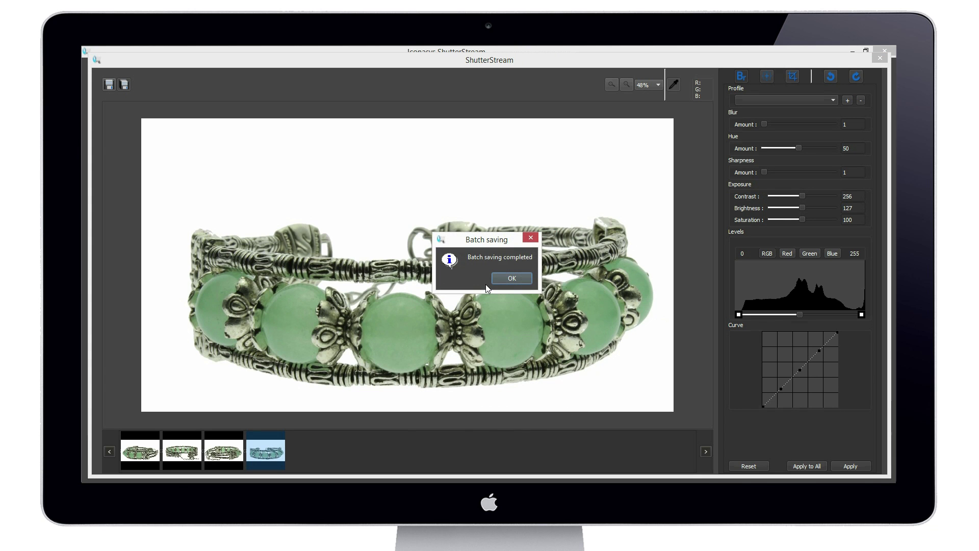
{"action": "key", "text": "Return"}
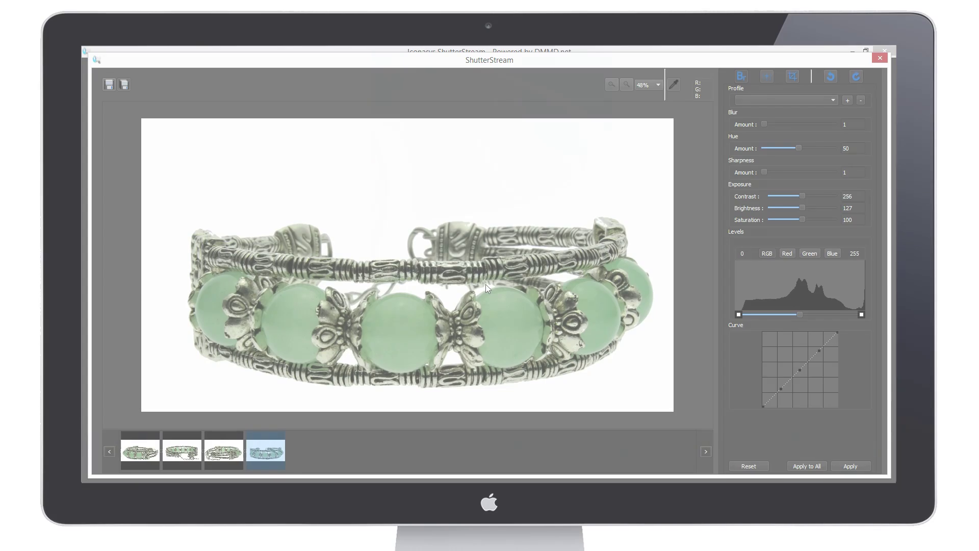